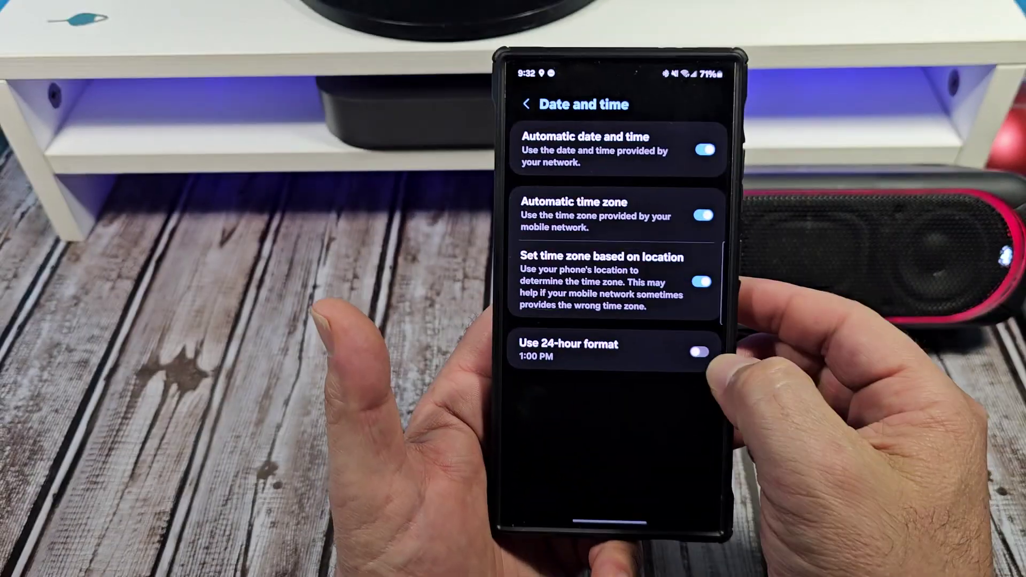
click(705, 350)
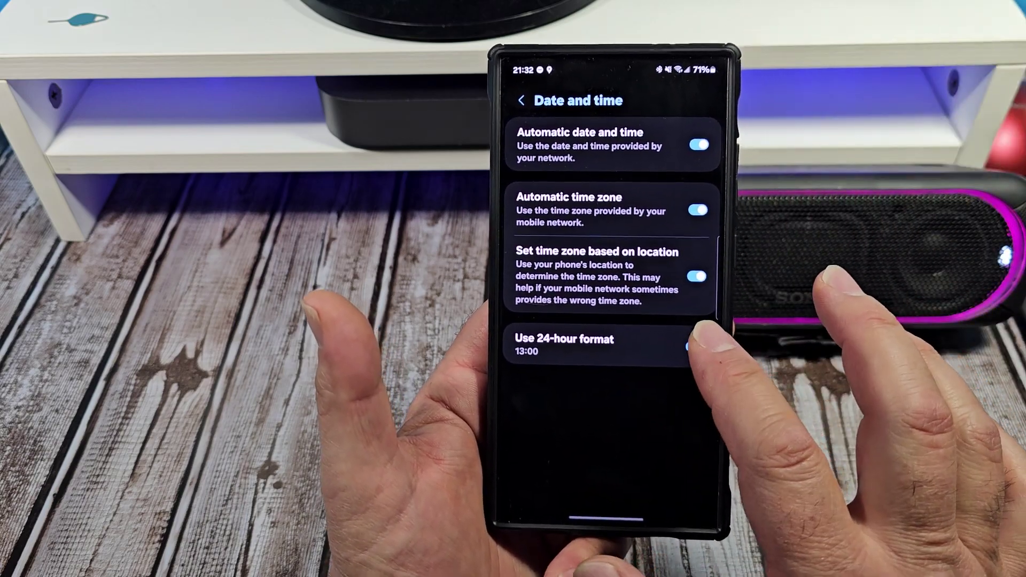
click(698, 347)
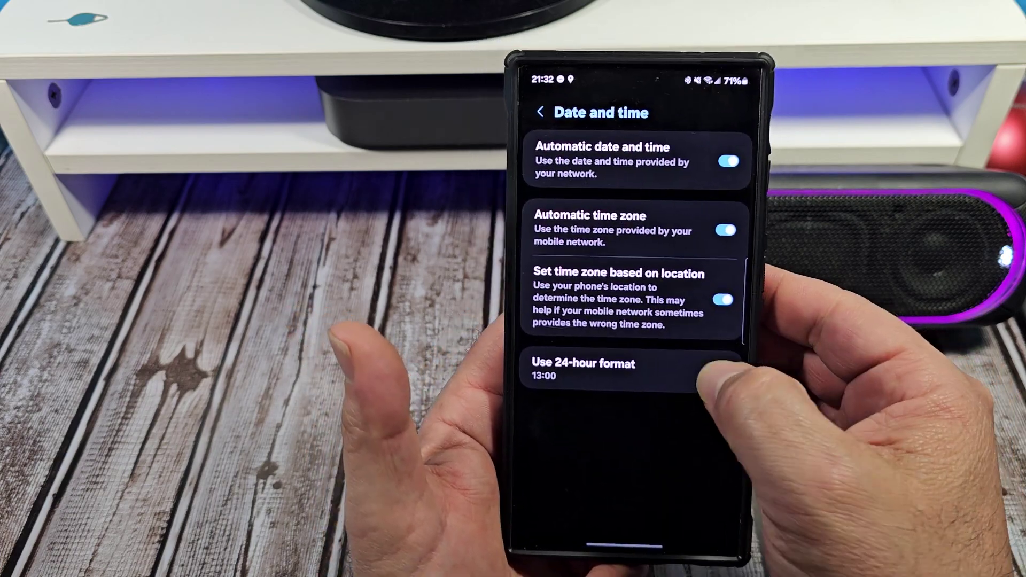
click(703, 367)
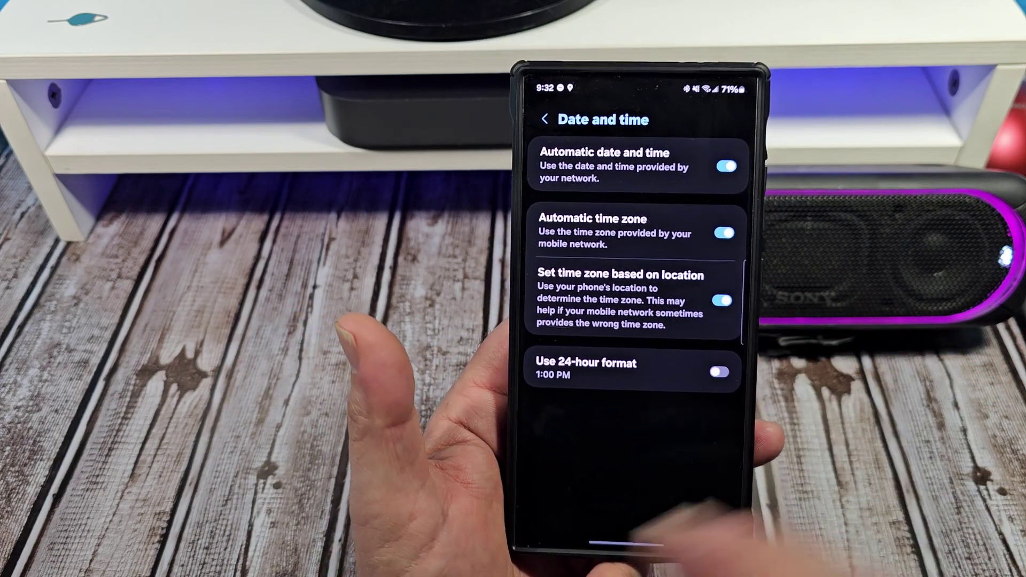